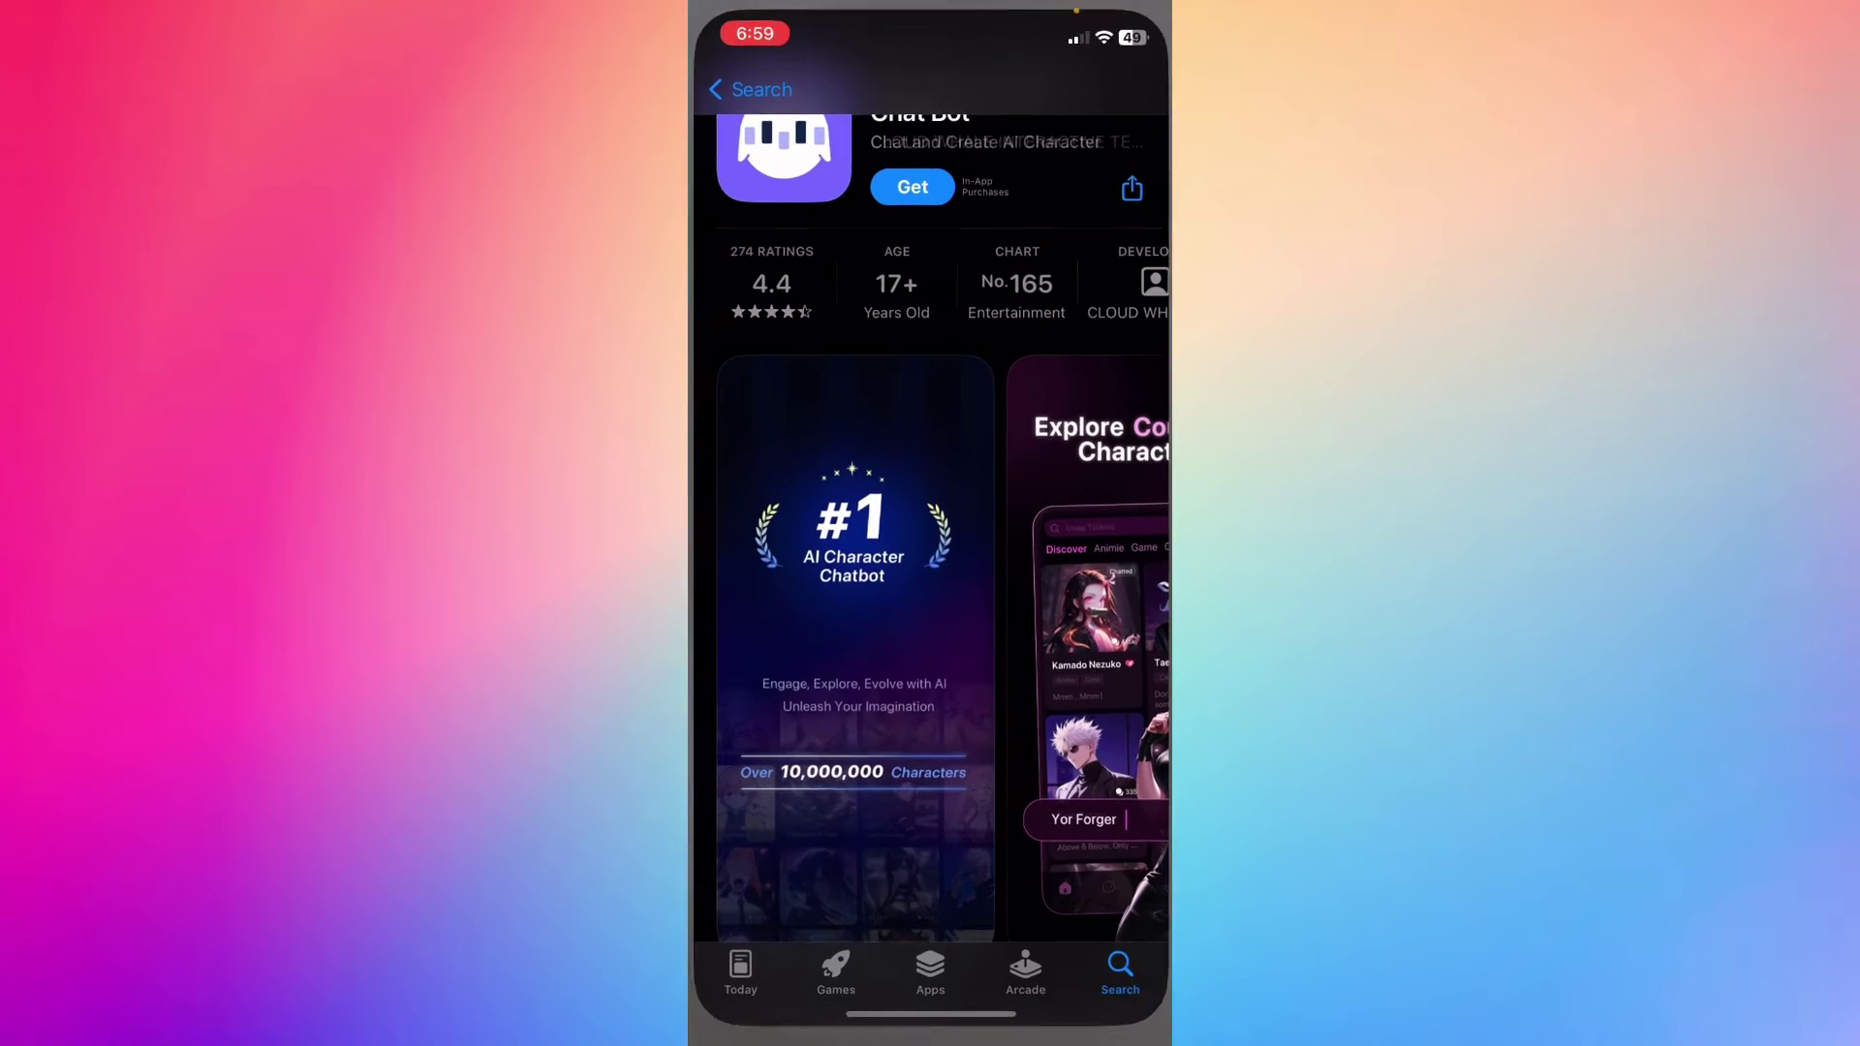
scroll(930, 655, right, 3)
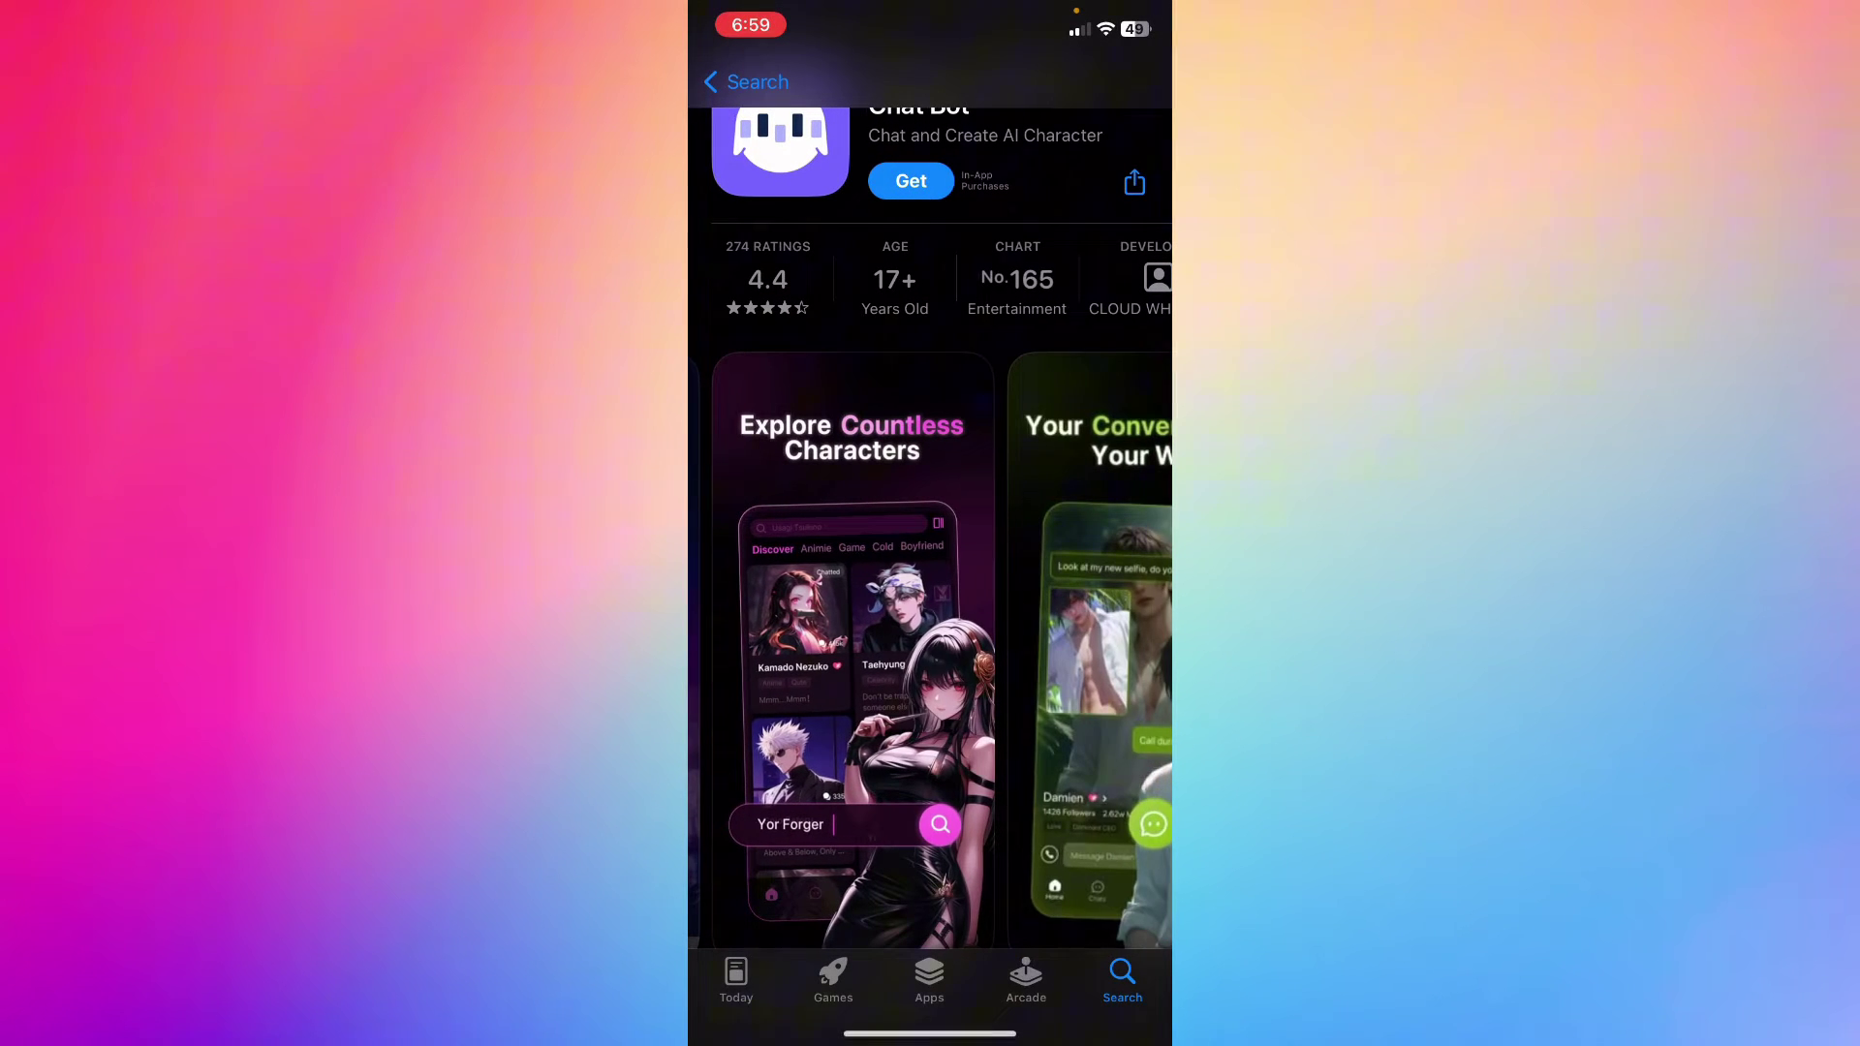
View the chatbot app's screenshot full-size, then switch to Safari's Poly.ai premium price image
click(854, 639)
scroll(930, 581, right, 3)
scroll(930, 581, right, 3)
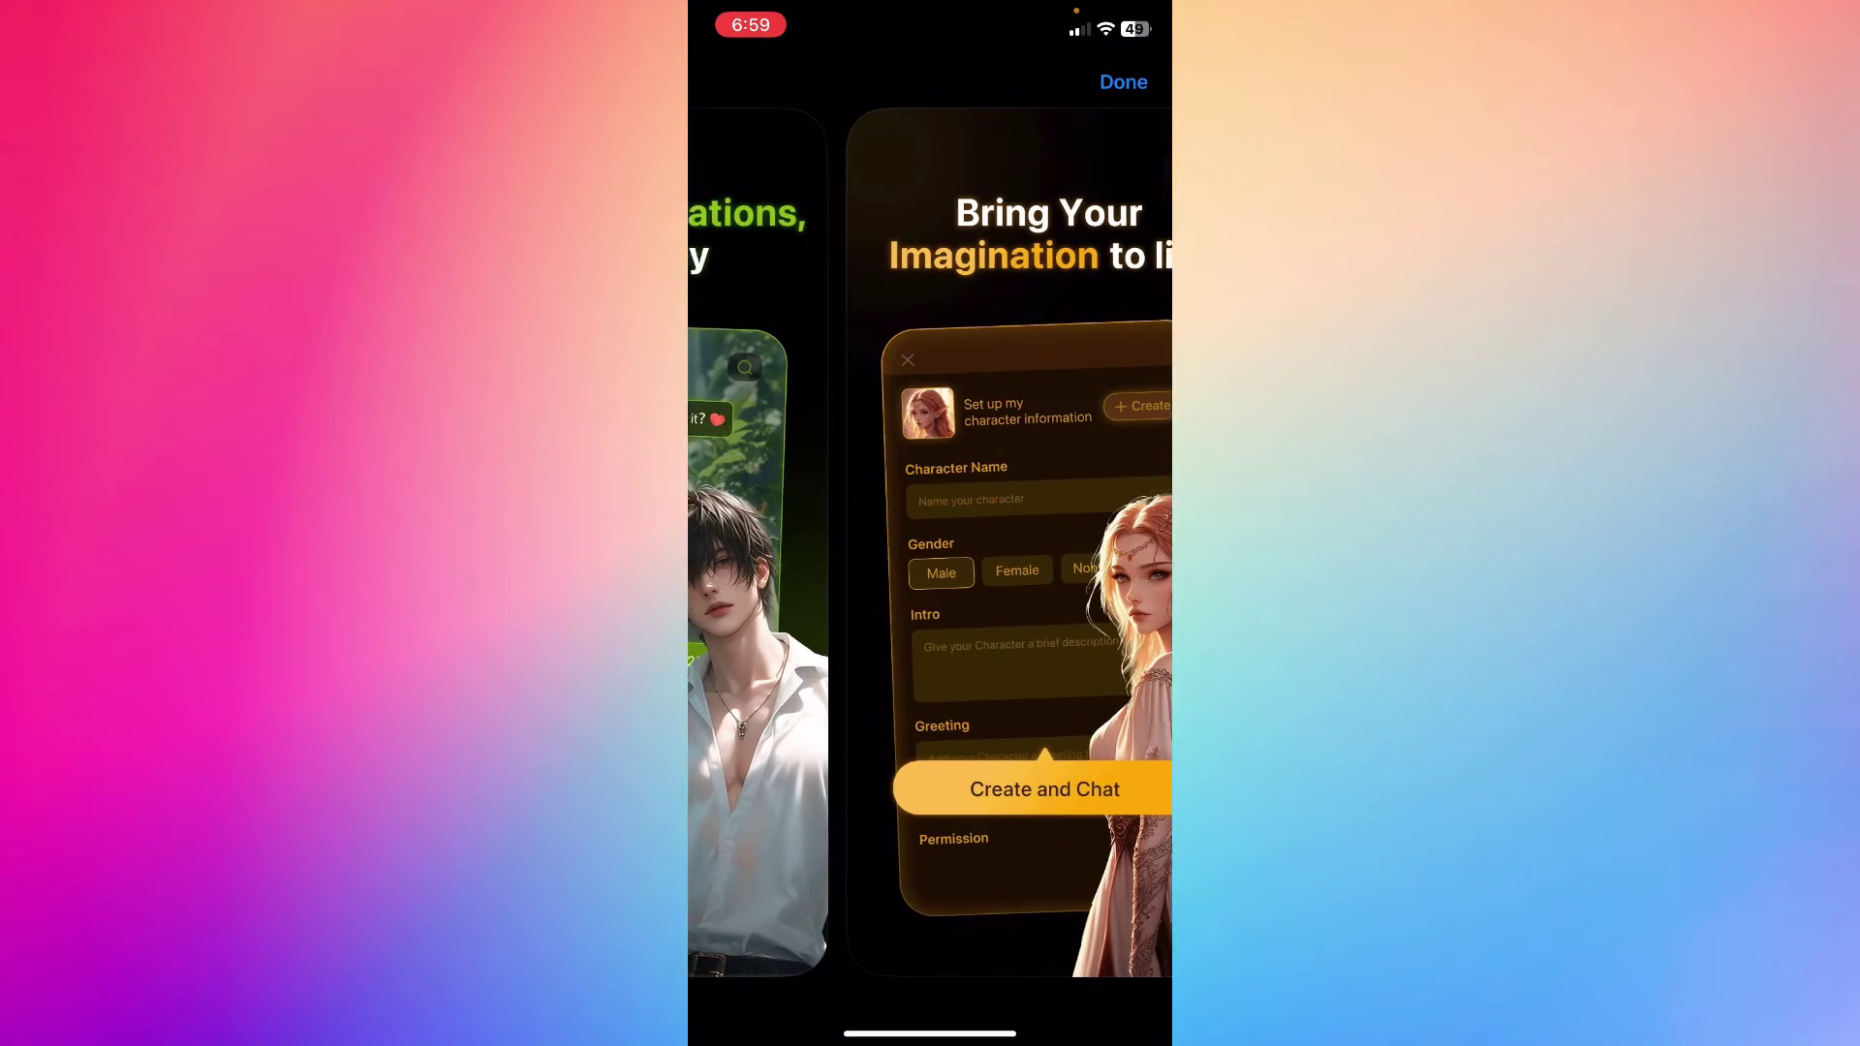
click(1124, 82)
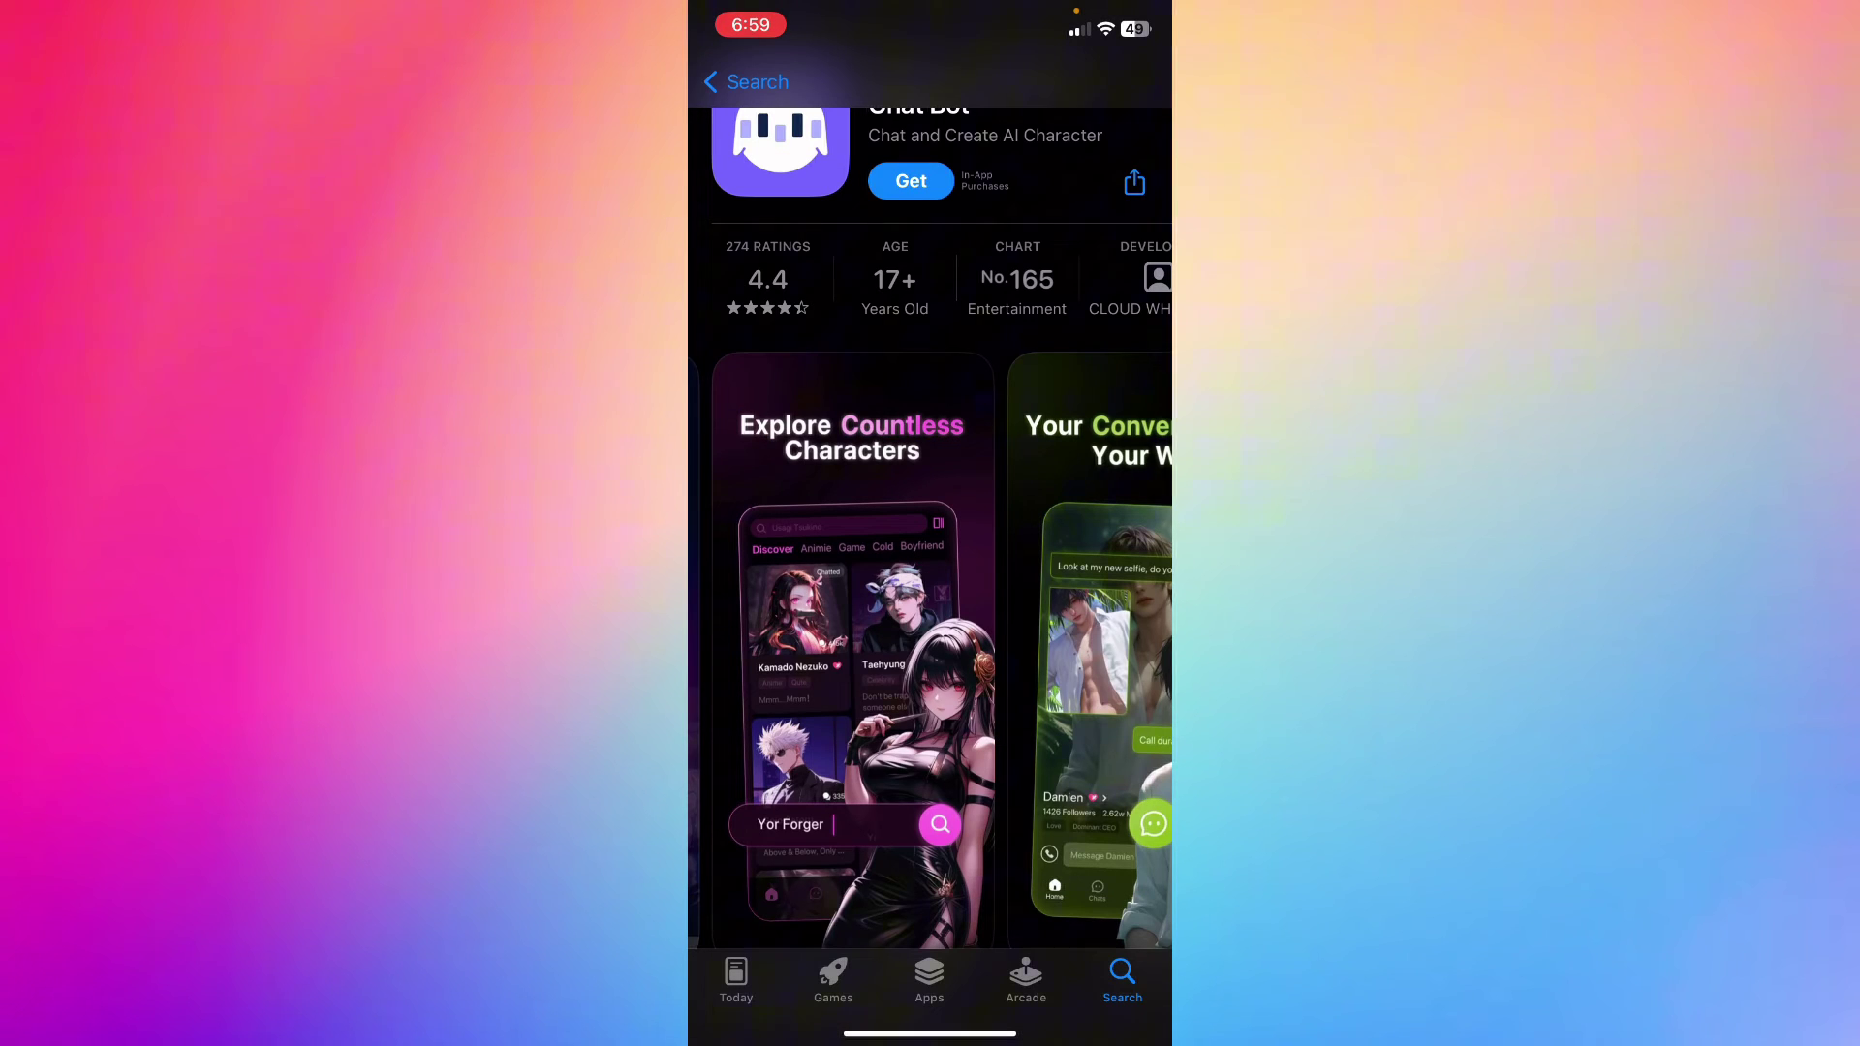
scroll(930, 655, right, 3)
scroll(931, 654, right, 3)
drag(930, 1036, 930, 654)
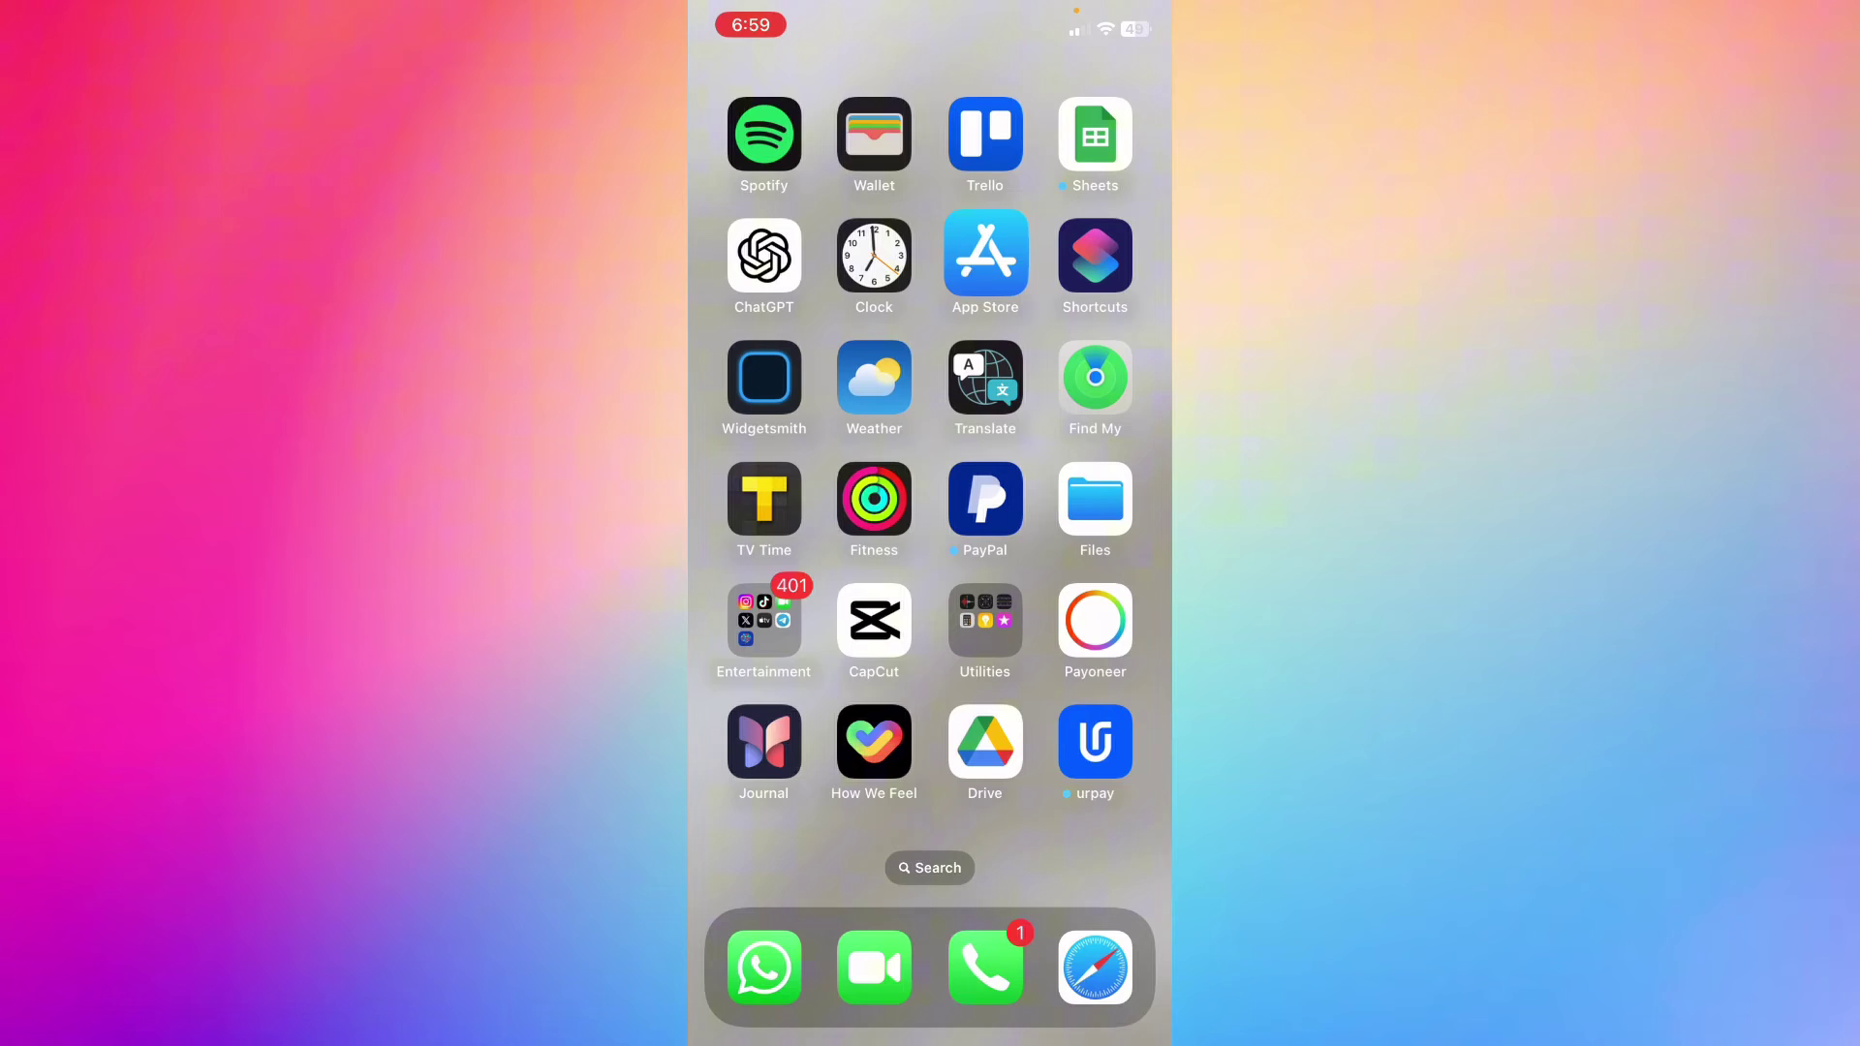
drag(814, 1035, 1134, 1035)
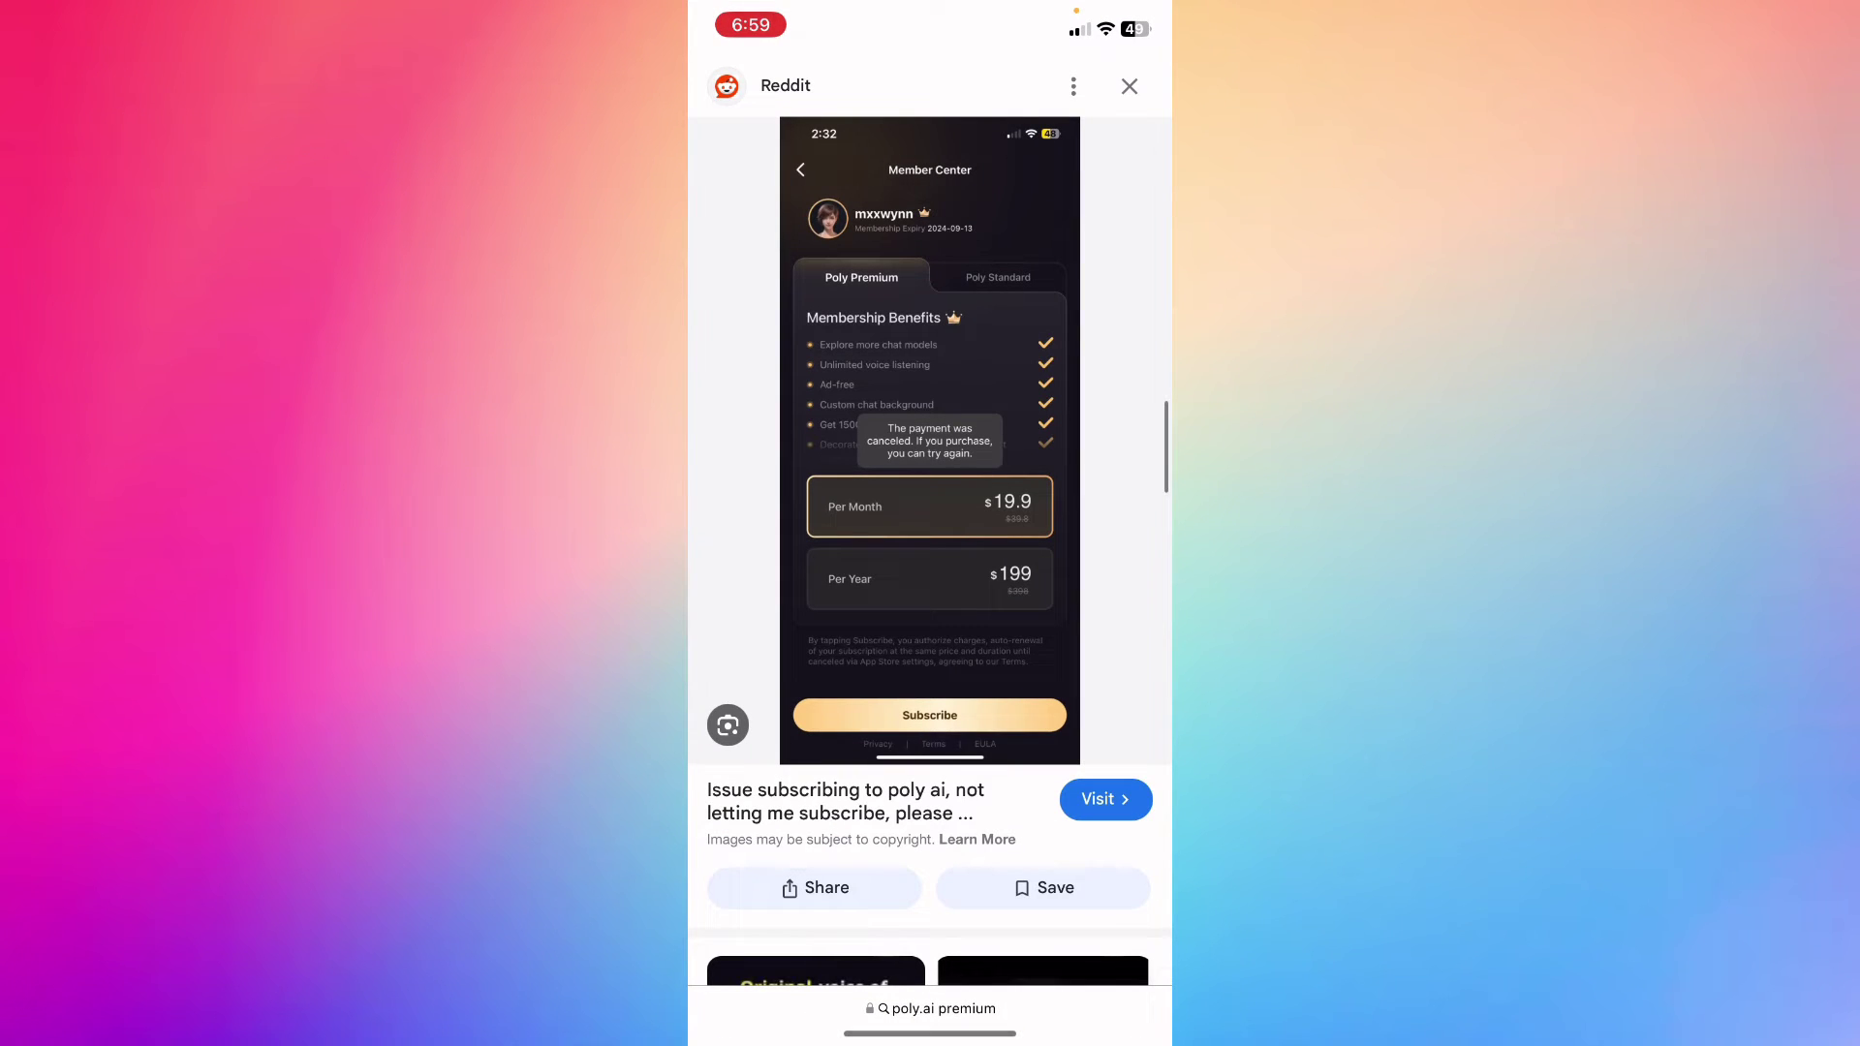